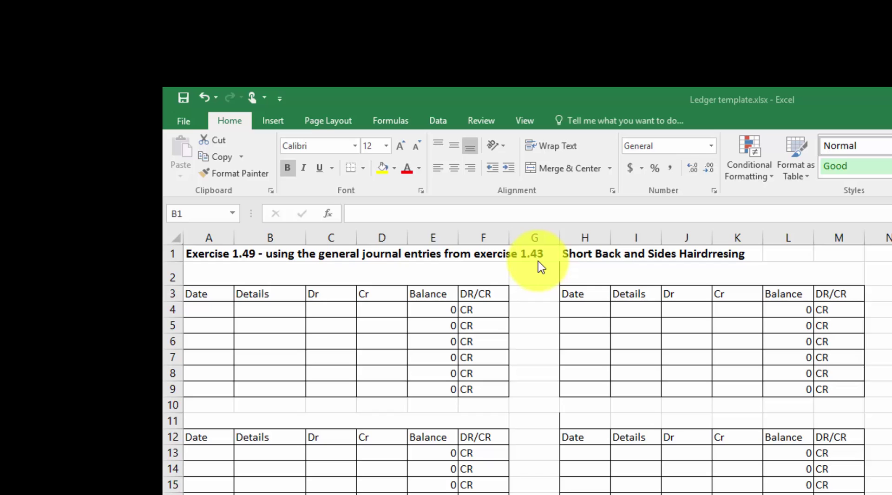
Step: Switch from the Excel ledger template to the exercise 1.43 general journal PDF
{"action": "key", "text": "alt+Tab"}
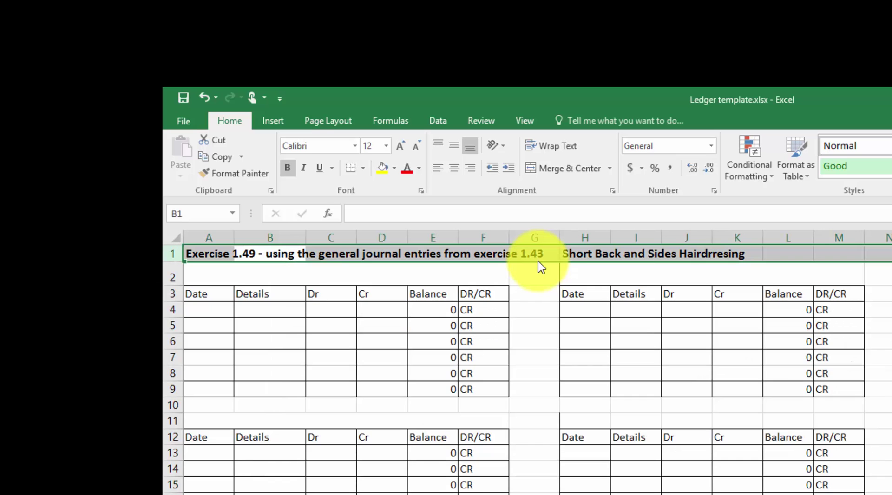
{"action": "key", "text": "alt+Tab"}
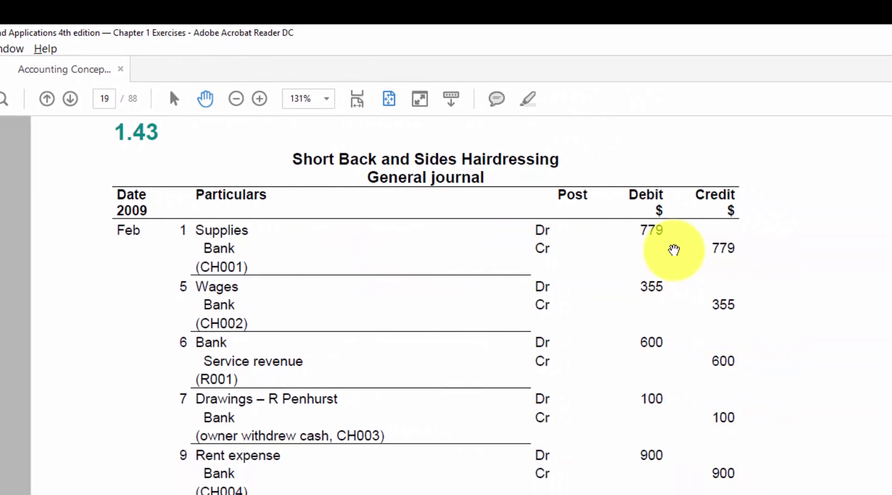
Step: Glance at the ledger workbook, then return to the 1.43 general journal in Acrobat
{"action": "key", "text": "alt+Tab"}
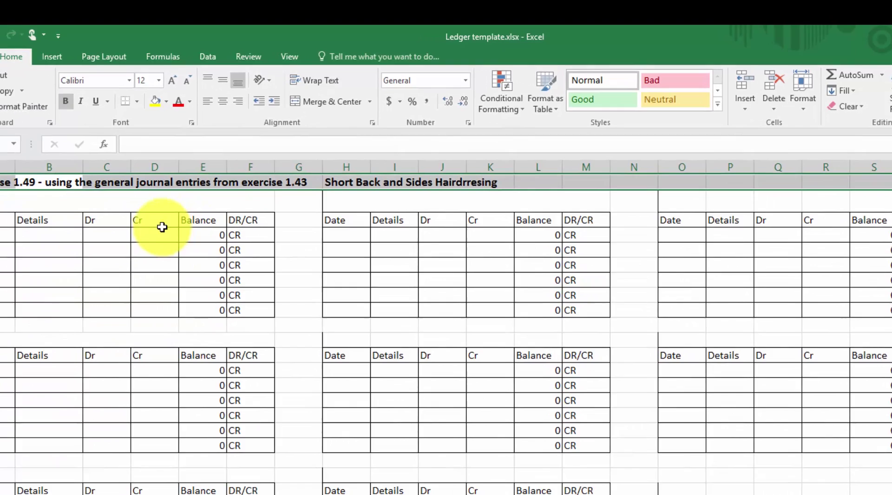
{"action": "key", "text": "alt+Tab"}
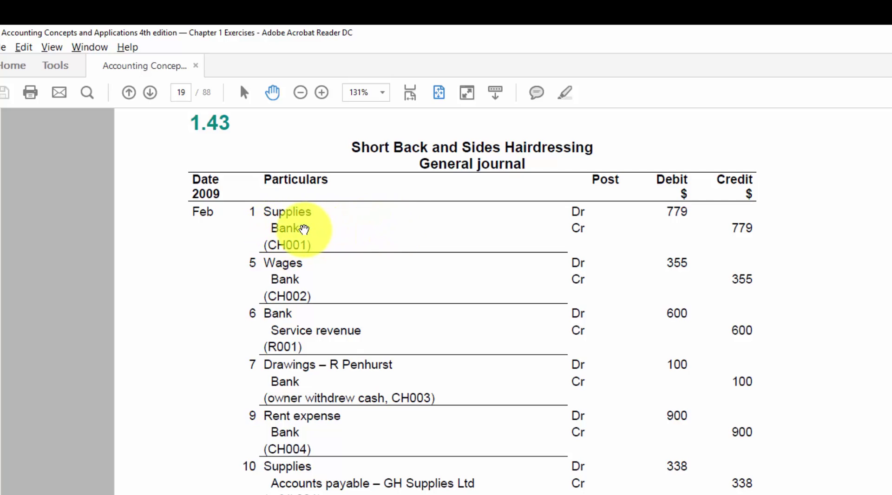
Step: Title the first ledger 'Bank' in merged A2
{"action": "key", "text": "alt+Tab"}
{"action": "left_click", "coordinate": [132, 201]}
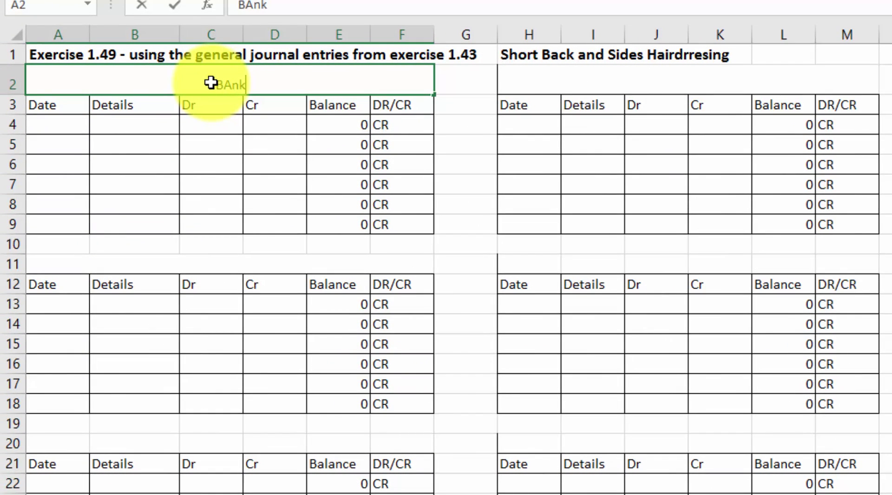
{"action": "type", "text": "BAnk"}
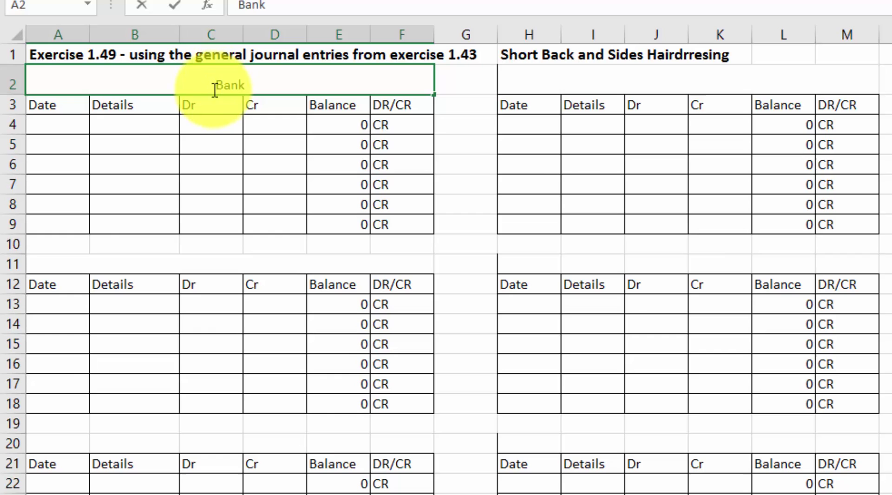
{"action": "key", "text": "alt+Tab"}
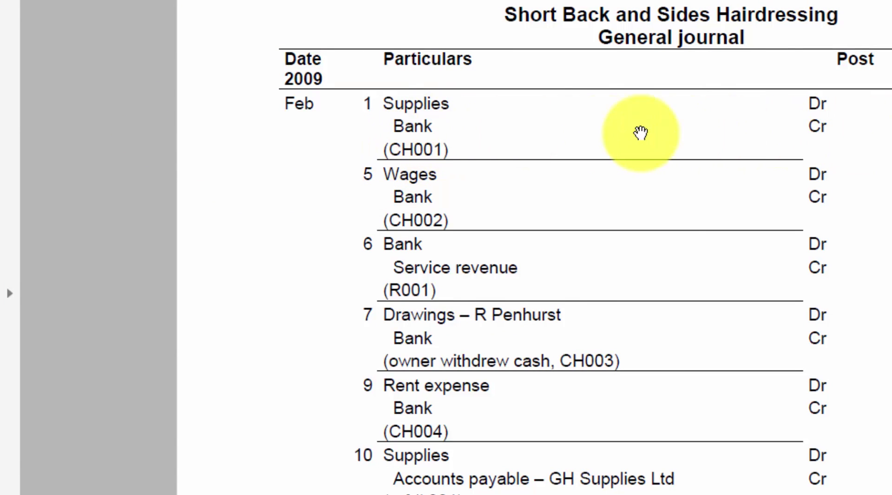
Step: Record a 1-Feb Supplies credit of 779 in the Bank ledger, balance -779
{"action": "key", "text": "alt+Tab"}
{"action": "key", "text": "alt+Tab"}
{"action": "key", "text": "alt+Tab"}
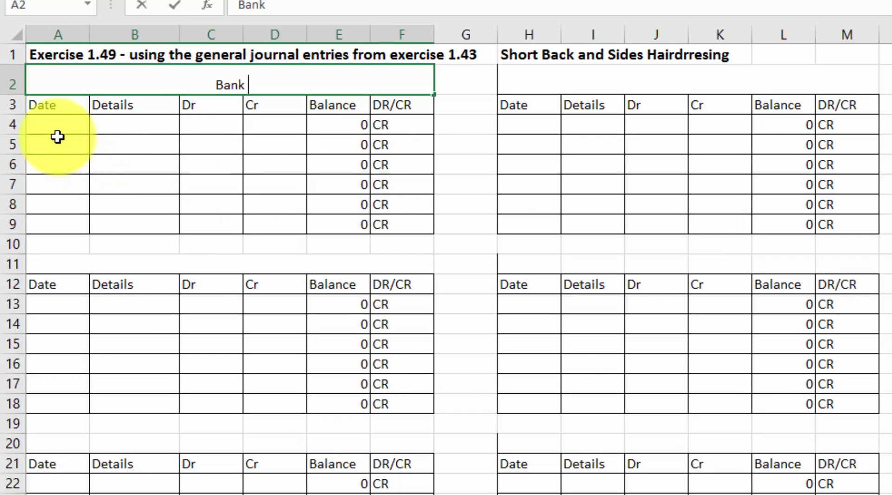
{"action": "left_click", "coordinate": [60, 126]}
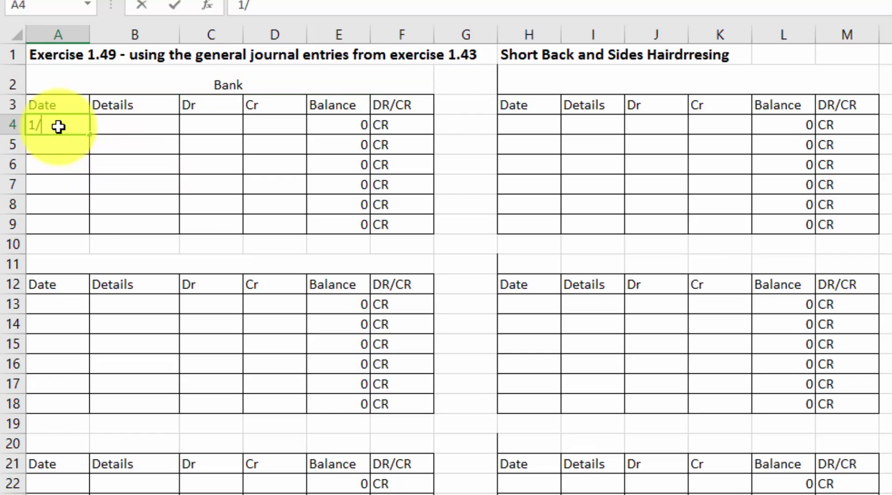
{"action": "key", "text": "Tab"}
{"action": "double_click", "coordinate": [58, 127]}
{"action": "type", "text": "2"}
{"action": "key", "text": "Tab"}
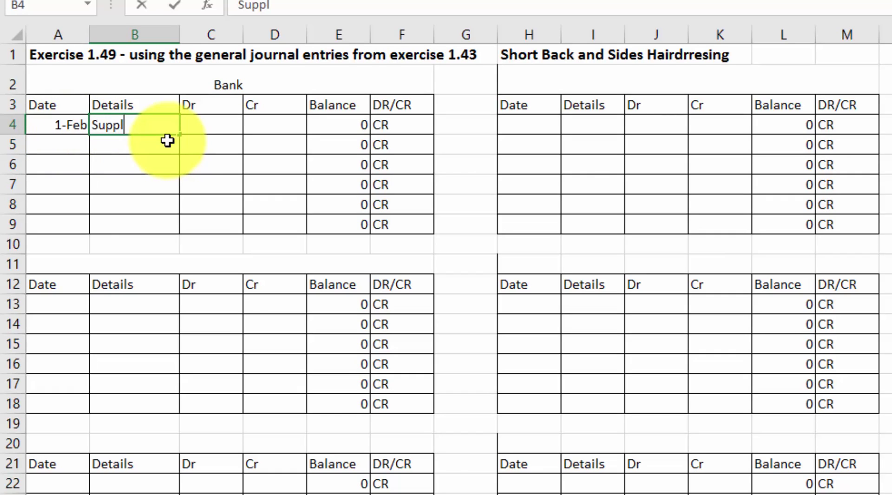
{"action": "key", "text": "Tab"}
{"action": "key", "text": "Tab"}
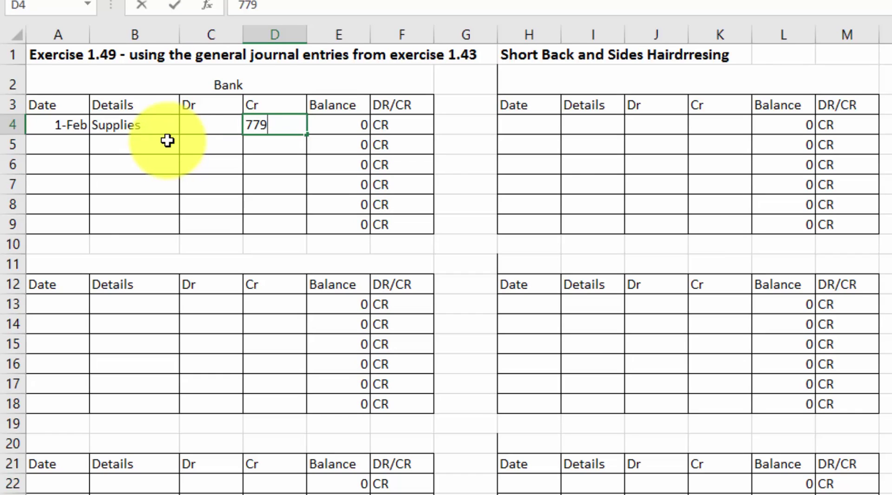
{"action": "key", "text": "Return"}
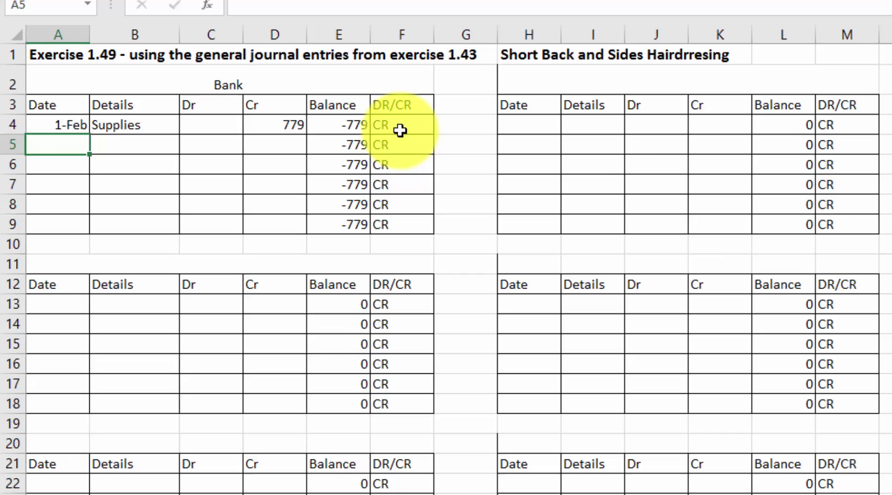
{"action": "key", "text": "alt+Tab"}
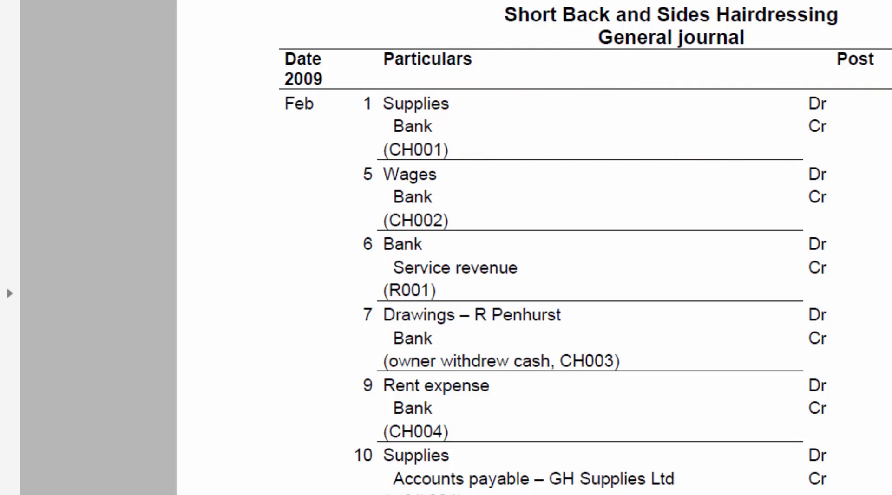
Step: Title the second ledger 'Supplies' in merged H2
{"action": "key", "text": "alt+Tab"}
{"action": "left_click", "coordinate": [662, 81]}
{"action": "type", "text": "Supplies"}
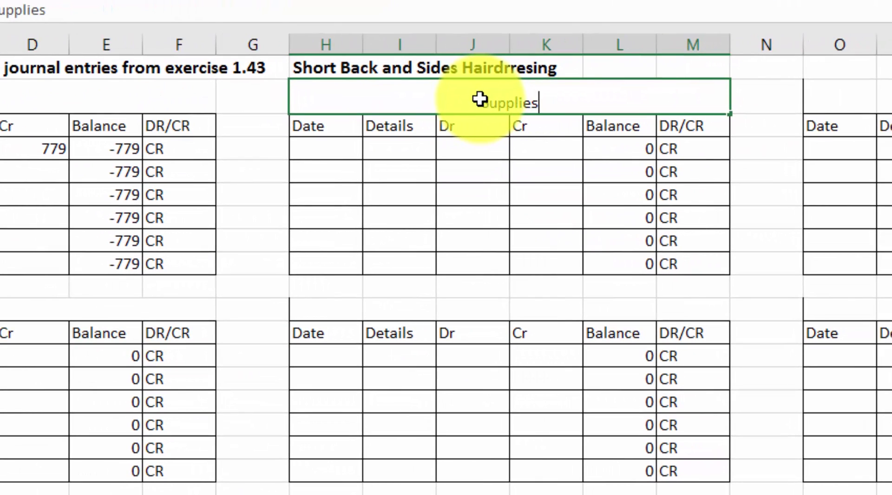
Step: Enter a 1-Feb Bank debit of 779 in the Supplies ledger, giving 779 DR
{"action": "left_click", "coordinate": [323, 144]}
{"action": "type", "text": "1/2"}
{"action": "key", "text": "Tab"}
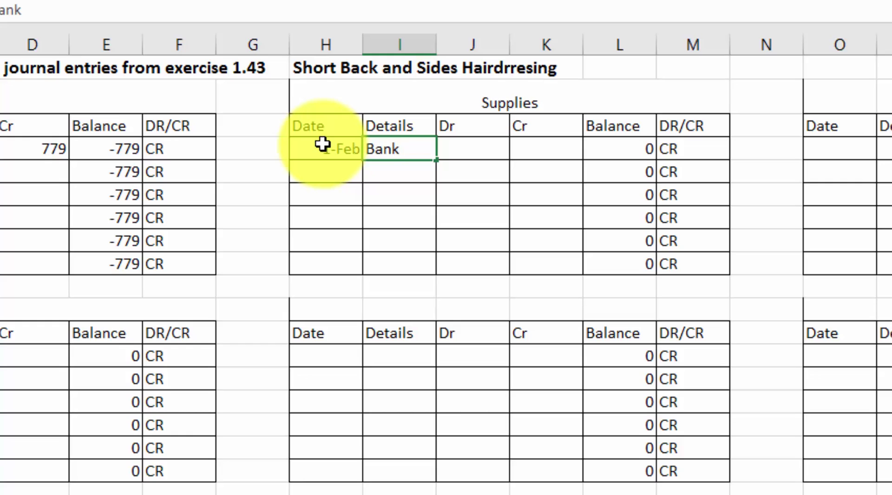
{"action": "key", "text": "Tab"}
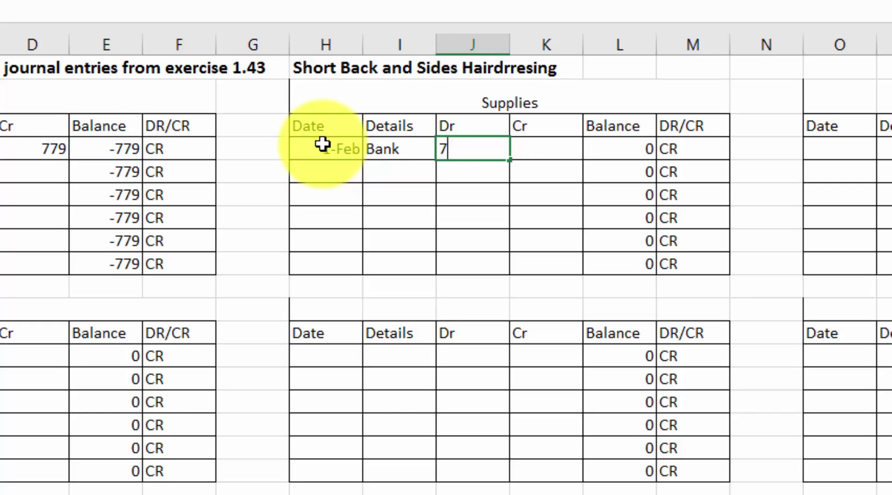
{"action": "key", "text": "Return"}
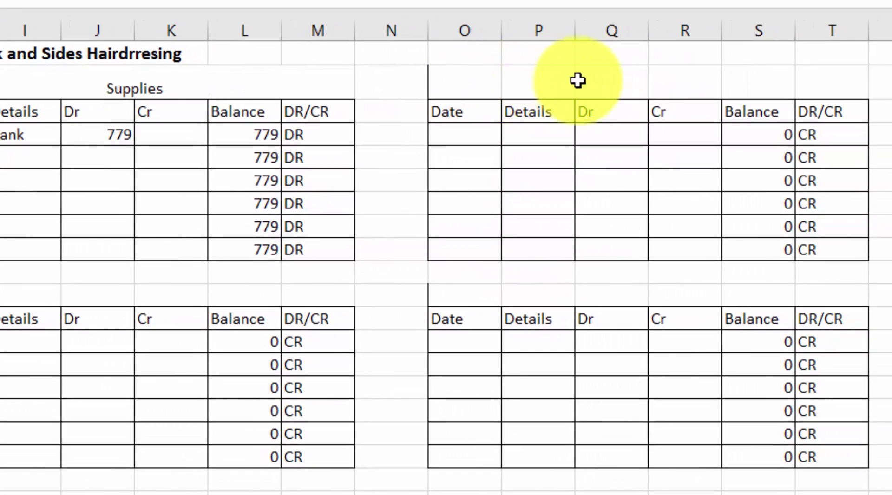
Step: Title the third ledger 'Wages', merged and centred across columns O to T
{"action": "left_click", "coordinate": [888, 95]}
{"action": "type", "text": "Wages"}
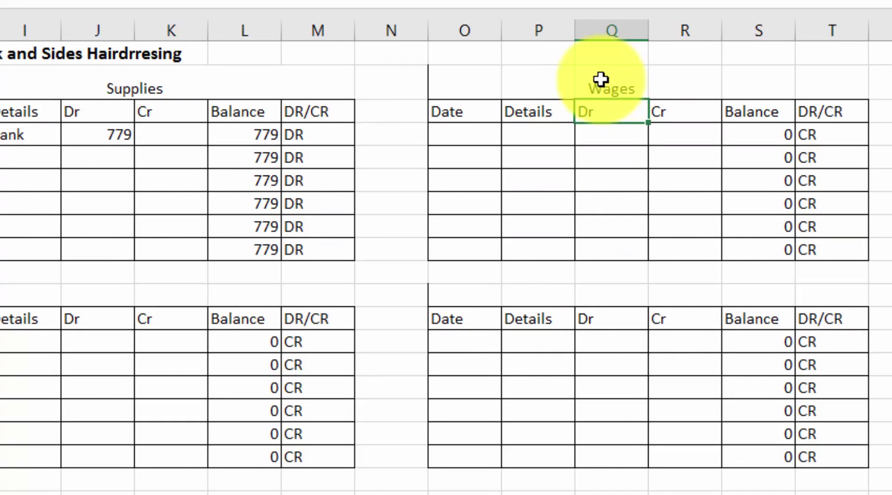
{"action": "key", "text": "Return"}
{"action": "left_click_drag", "start_coordinate": [471, 78], "coordinate": [535, 80]}
{"action": "left_click_drag", "start_coordinate": [672, 72], "coordinate": [807, 74]}
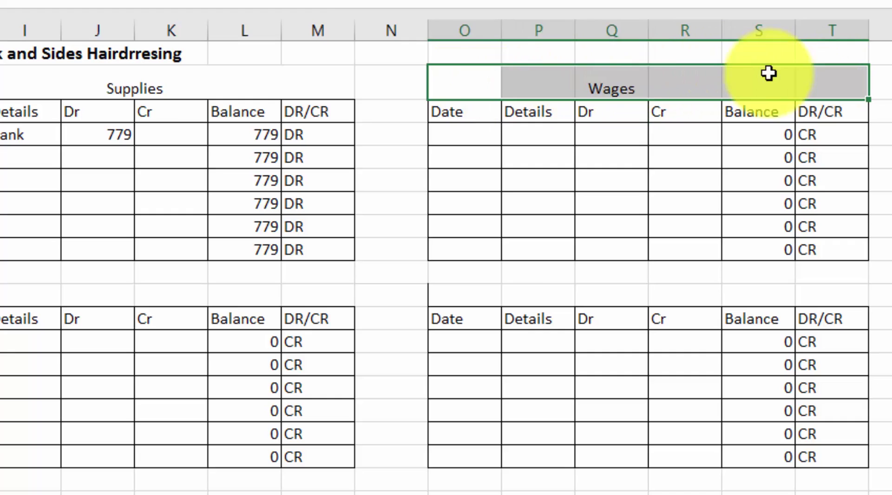
{"action": "key", "text": "alt+h"}
{"action": "key", "text": "m"}
{"action": "key", "text": "c"}
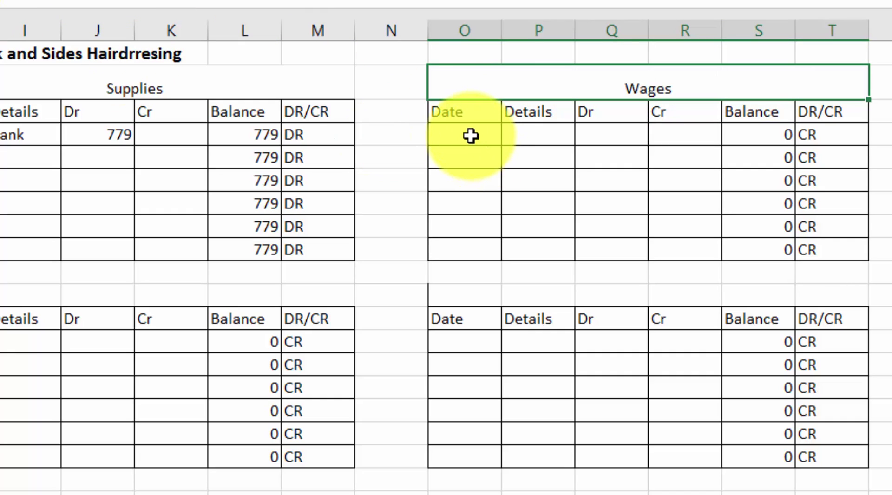
Step: Enter the 5-Feb Bank line in the Wages ledger, debiting 355
{"action": "left_click", "coordinate": [470, 136]}
{"action": "key", "text": "alt+Tab"}
{"action": "key", "text": "alt+Tab"}
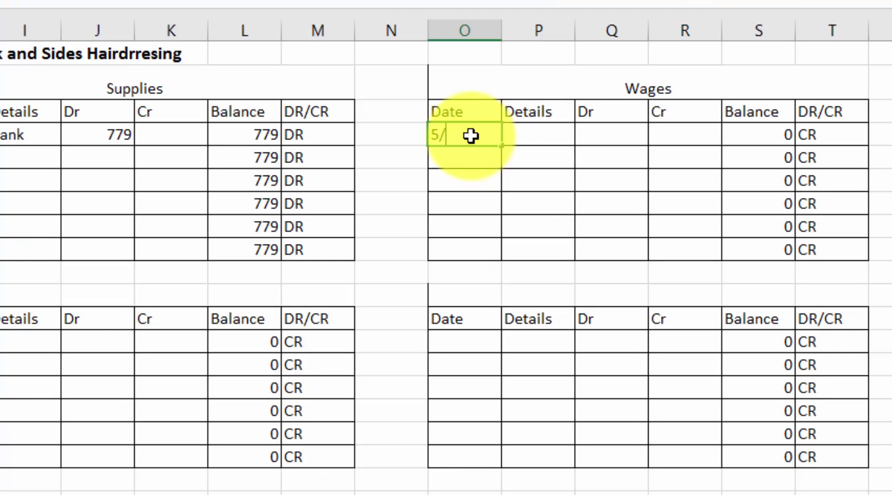
{"action": "key", "text": "Tab"}
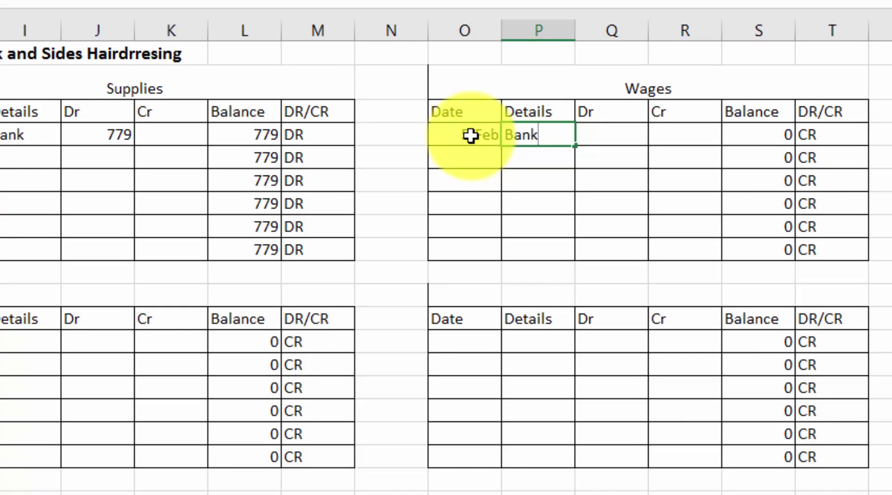
{"action": "type", "text": "Bank"}
{"action": "key", "text": "Tab"}
{"action": "key", "text": "alt+Tab"}
{"action": "key", "text": "alt+Tab"}
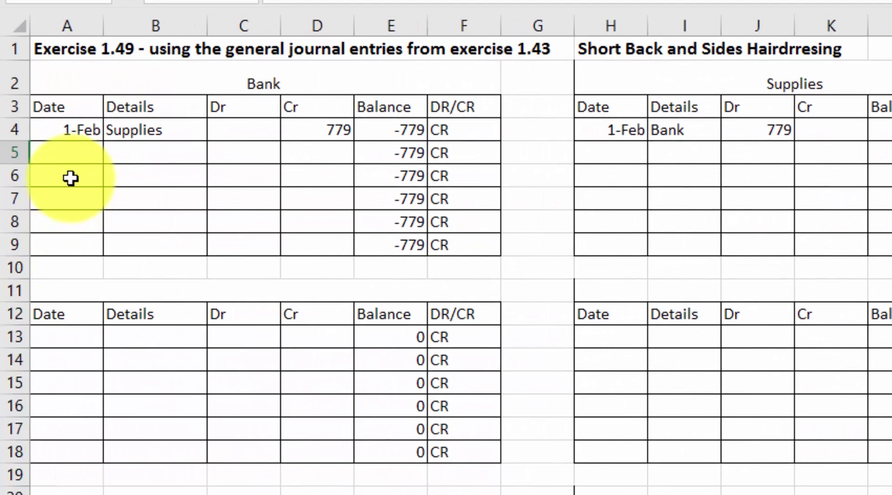
Step: Post a 5-Feb Wages credit of 355 to the Bank ledger, balance -1134 CR
{"action": "left_click", "coordinate": [77, 158]}
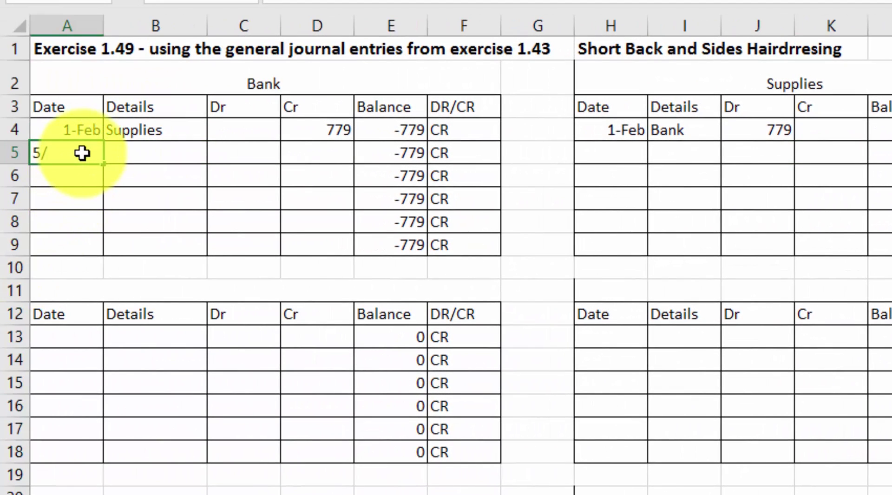
{"action": "key", "text": "Tab"}
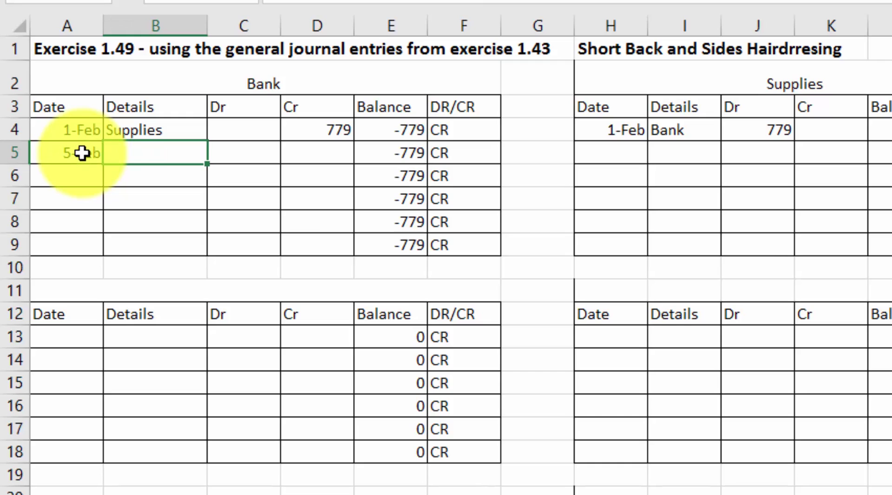
{"action": "key", "text": "Tab"}
{"action": "key", "text": "Tab"}
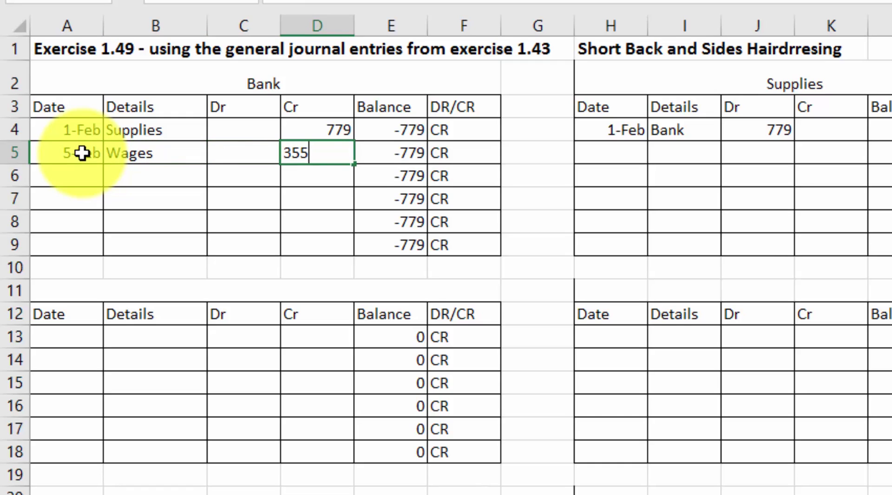
{"action": "key", "text": "Return"}
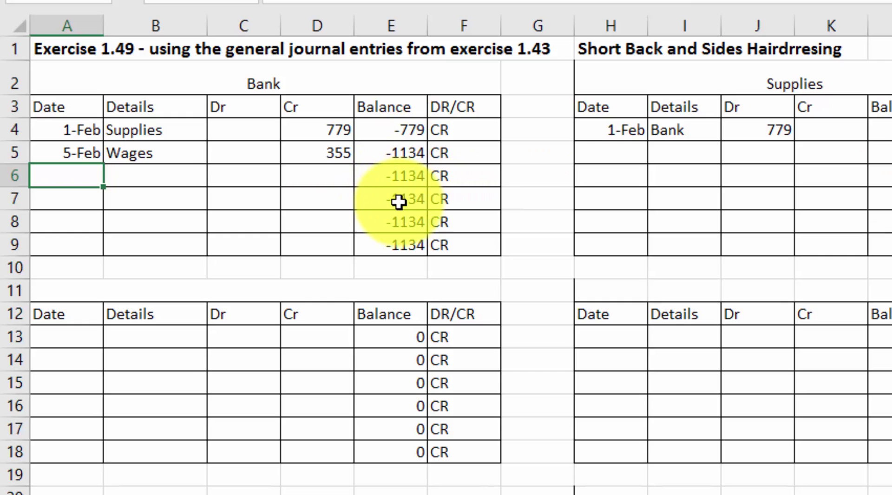
{"action": "key", "text": "alt+Tab"}
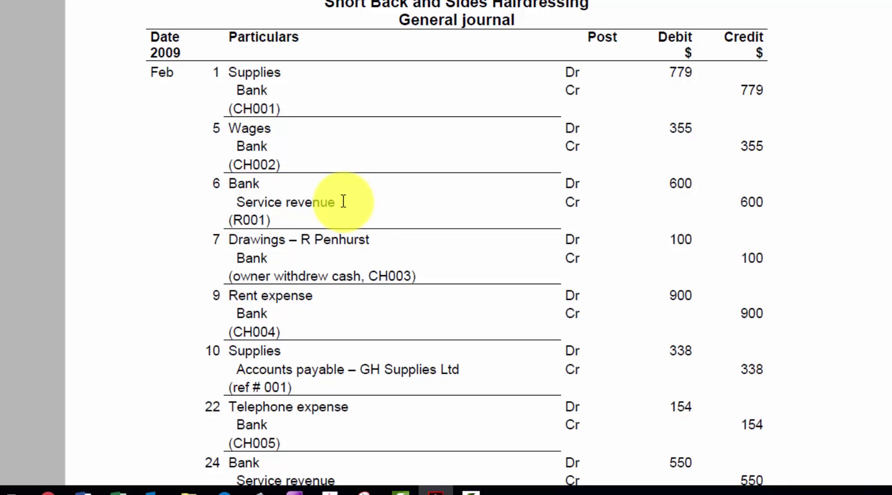
Step: Title the ledger below Bank 'Service revenue'
{"action": "key", "text": "alt+Tab"}
{"action": "key", "text": "Down"}
{"action": "key", "text": "Down"}
{"action": "key", "text": "Down"}
{"action": "key", "text": "Down"}
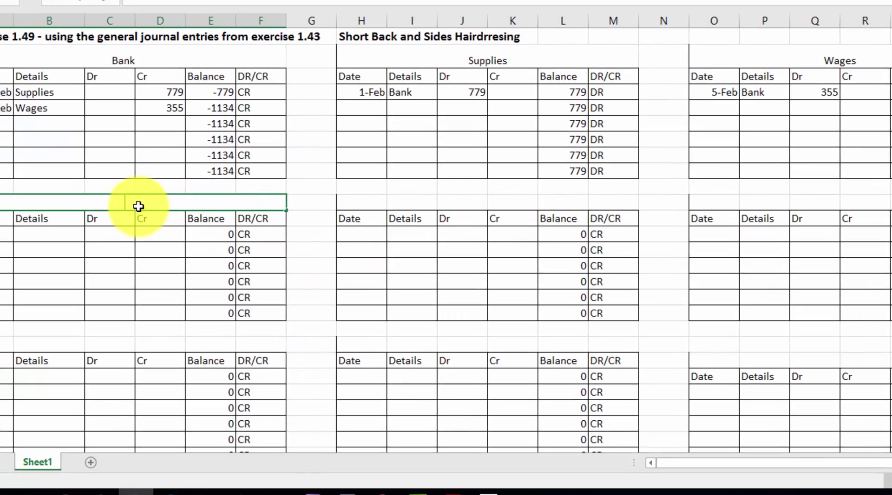
{"action": "type", "text": "Service"}
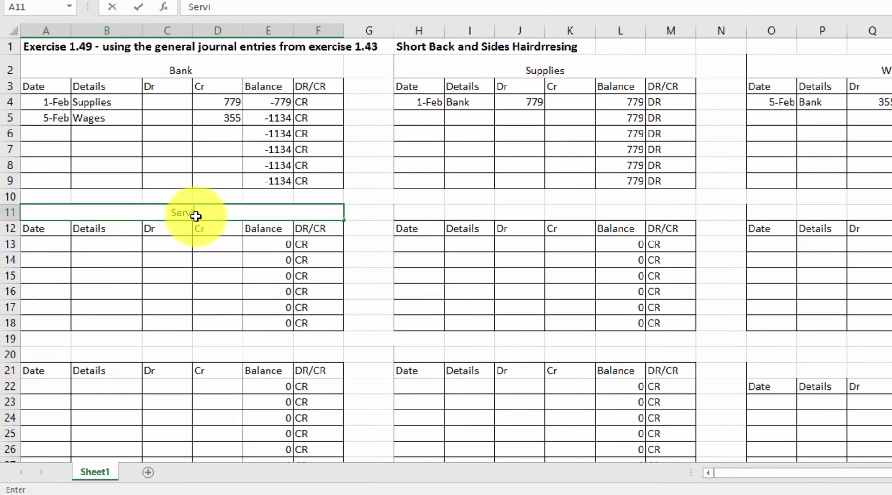
{"action": "type", "text": " revenue"}
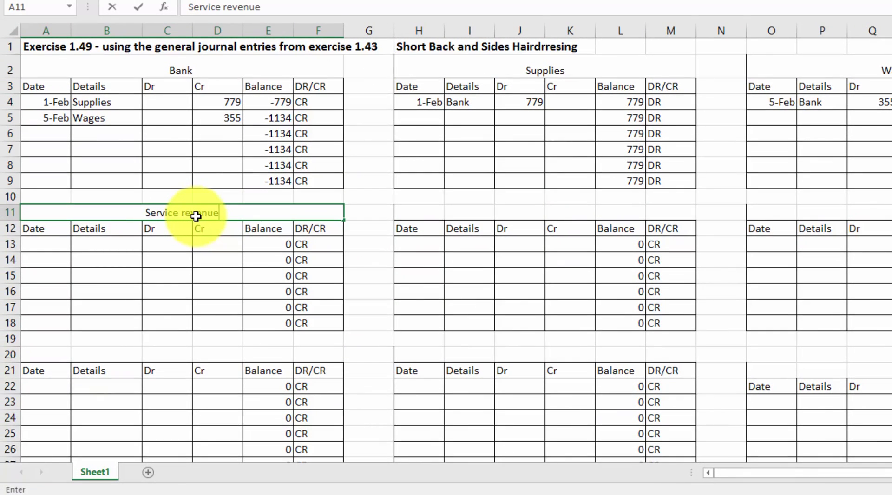
{"action": "left_click", "coordinate": [39, 245]}
Step: Enter a 6-Feb Bank credit in the Service revenue ledger, initially as 655
{"action": "key", "text": "alt+Tab"}
{"action": "key", "text": "alt+Tab"}
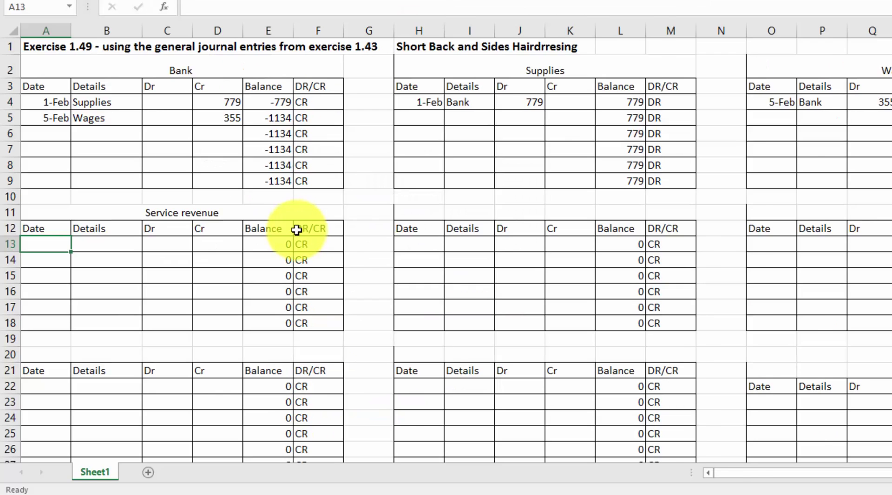
{"action": "key", "text": "alt+Tab"}
{"action": "key", "text": "alt+Tab"}
{"action": "type", "text": "6/2"}
{"action": "key", "text": "Tab"}
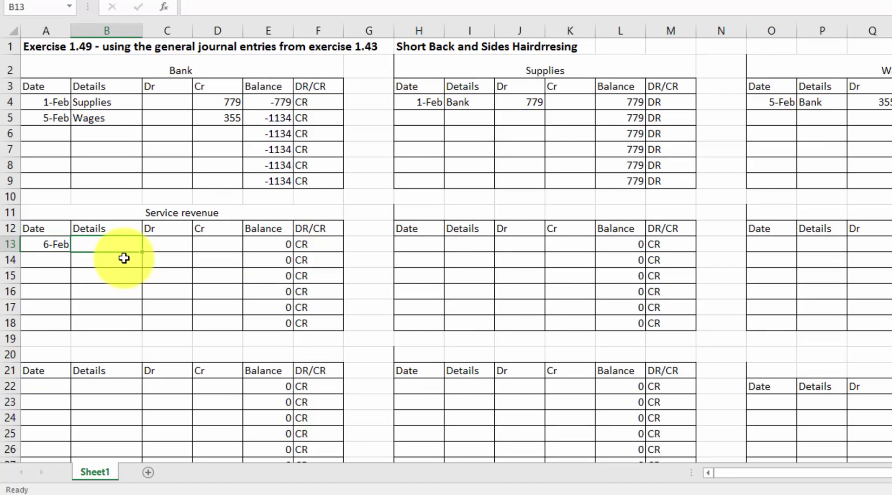
{"action": "type", "text": "Bank"}
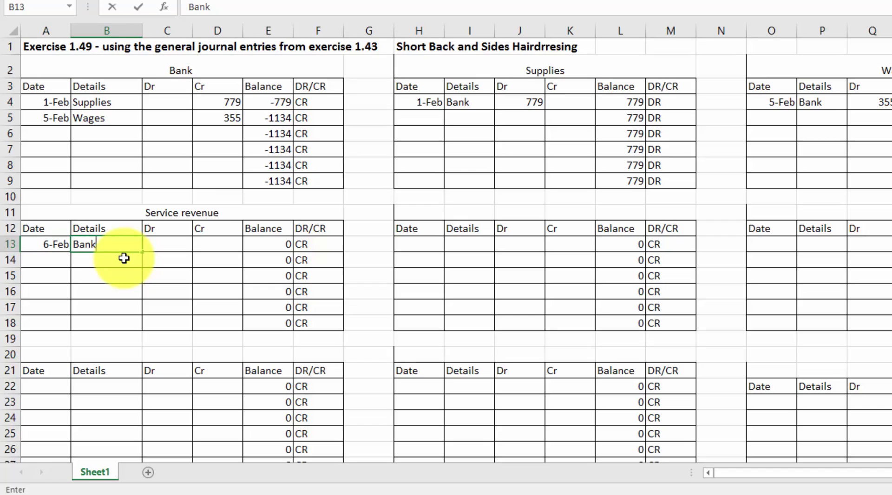
{"action": "key", "text": "Tab"}
{"action": "key", "text": "Tab"}
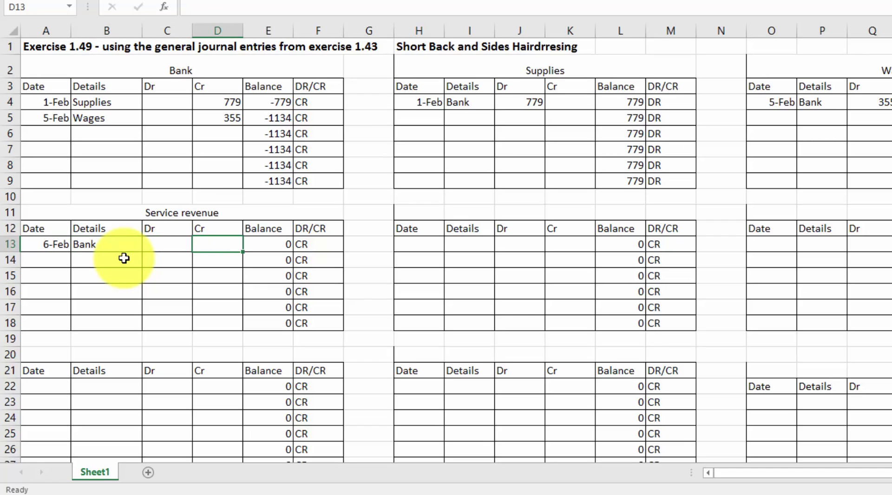
{"action": "type", "text": "655"}
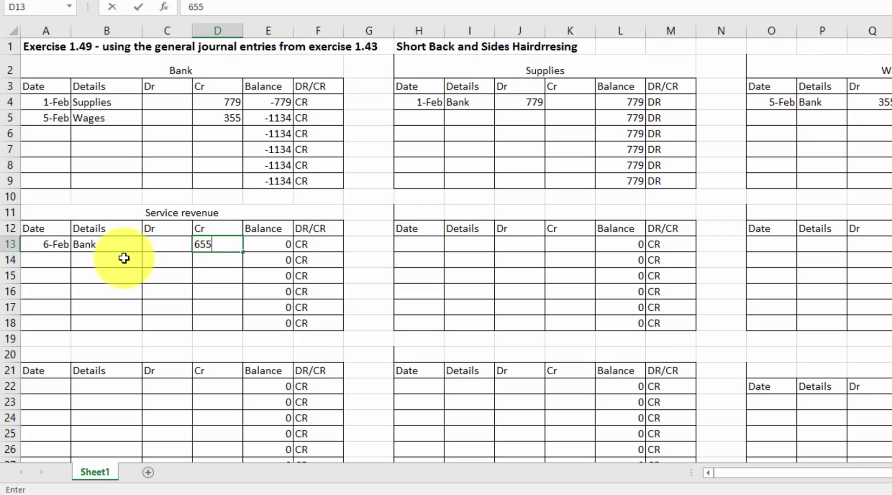
{"action": "key", "text": "Return"}
Step: Correct the Service revenue credit to 600 after checking the journal
{"action": "key", "text": "alt+Tab"}
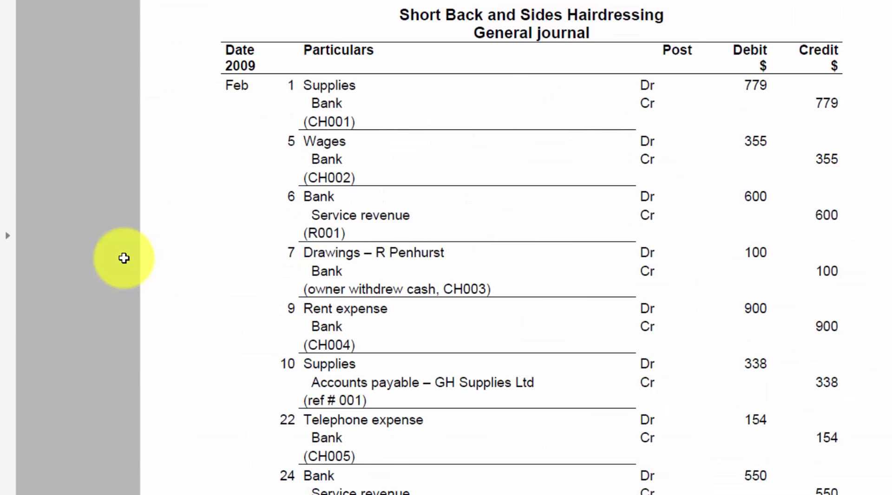
{"action": "key", "text": "alt+Tab"}
{"action": "left_click", "coordinate": [232, 244]}
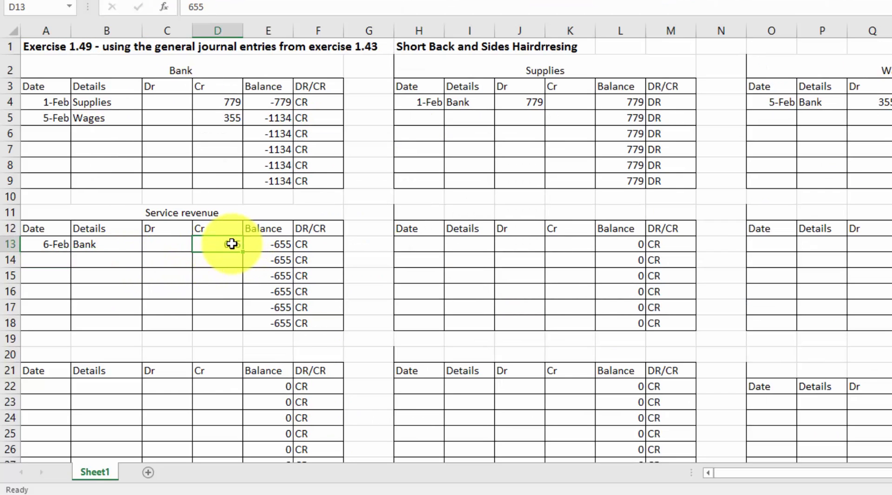
{"action": "type", "text": "600"}
{"action": "key", "text": "Tab"}
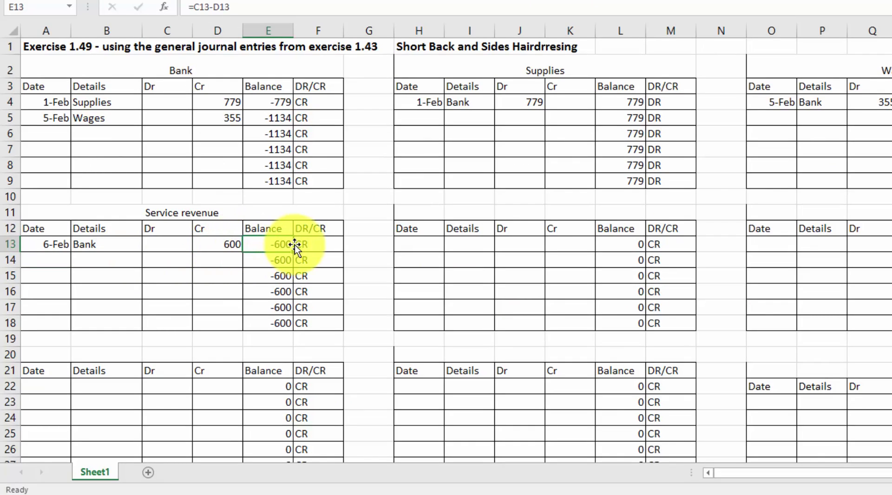
Step: Post a 6-Feb Services debit of 600 to the Bank ledger, balance -534 CR
{"action": "left_click", "coordinate": [54, 135]}
{"action": "type", "text": "6/2"}
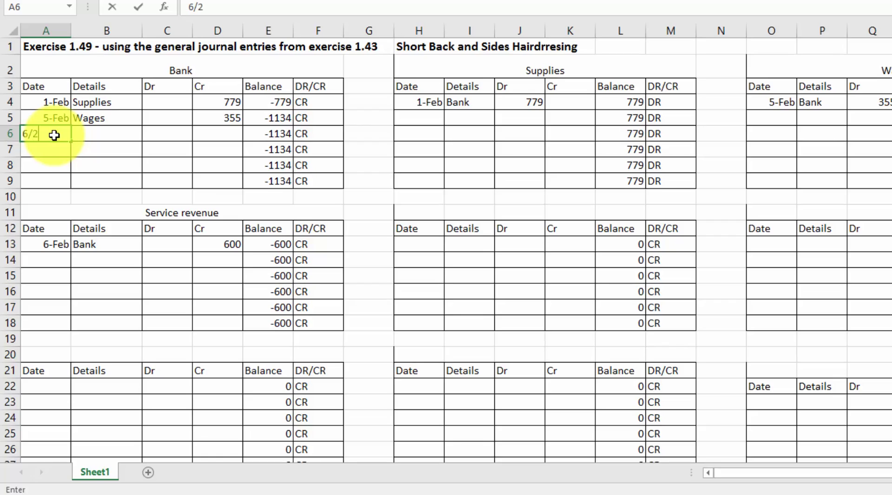
{"action": "key", "text": "Tab"}
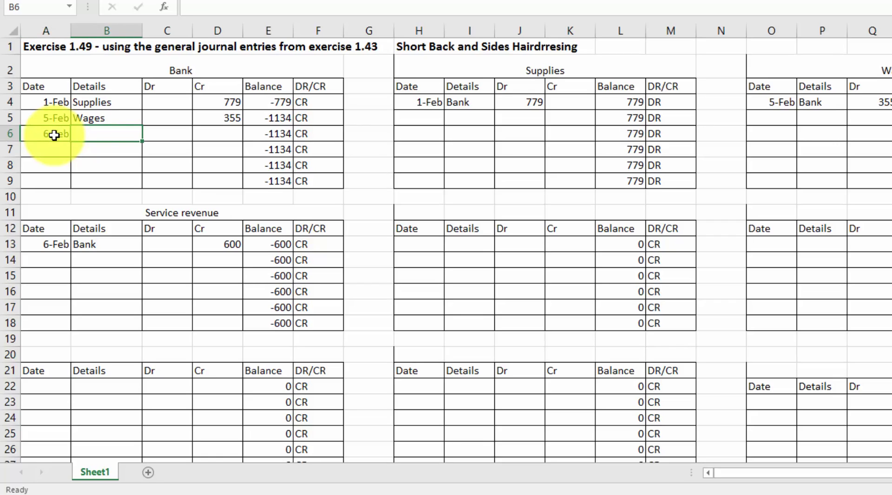
{"action": "type", "text": "Services"}
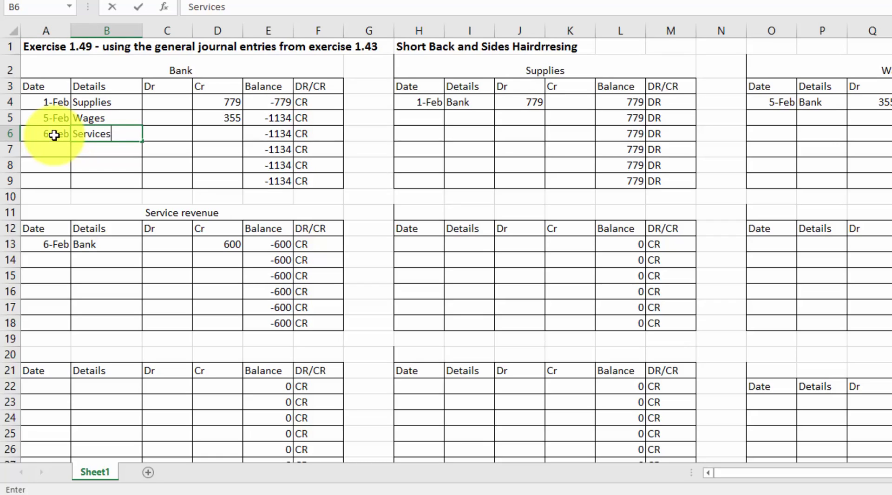
{"action": "key", "text": "Tab"}
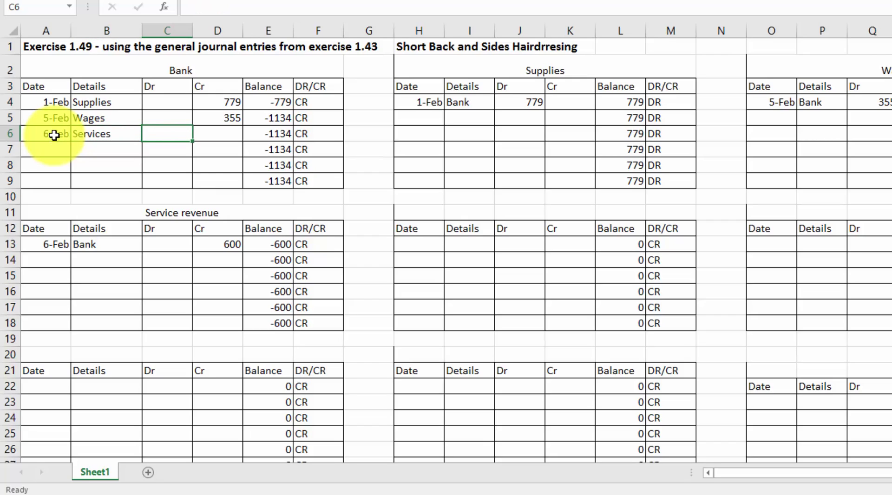
{"action": "type", "text": "600"}
{"action": "key", "text": "Tab"}
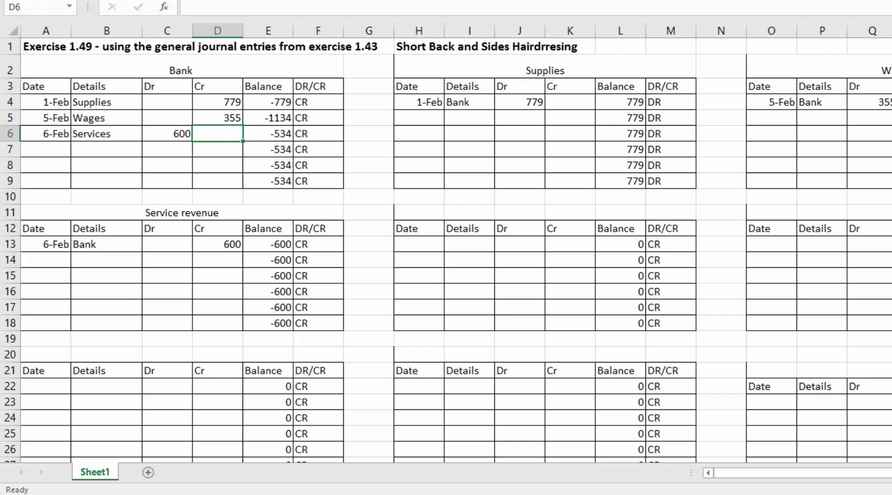
Step: Save As the workbook into the Accounting folder named 'Ex149 ledgers'
{"action": "left_click", "coordinate": [14, 1]}
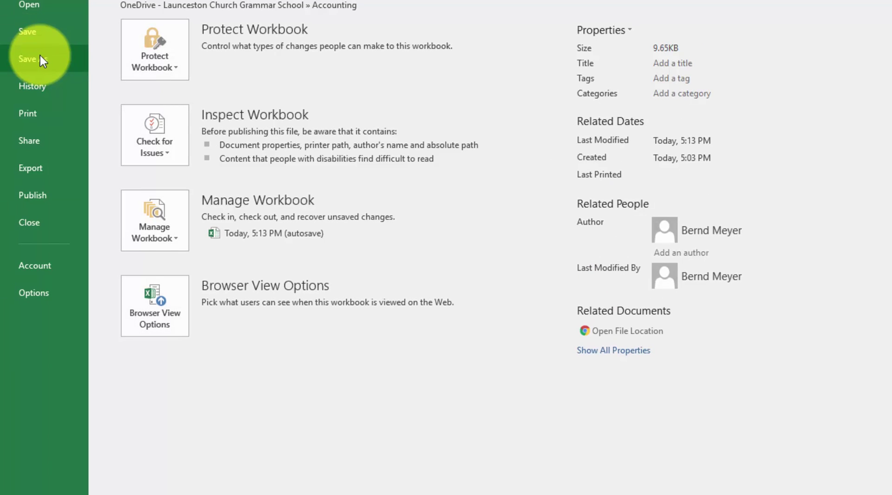
{"action": "left_click", "coordinate": [40, 55]}
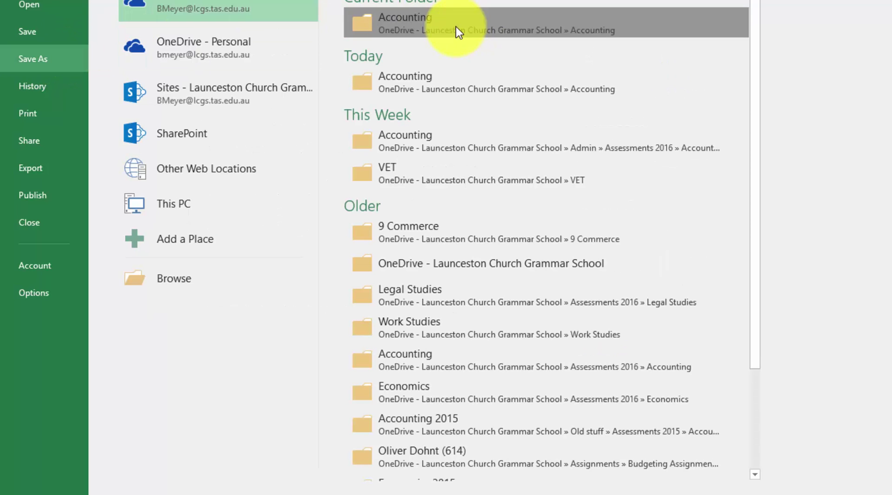
{"action": "left_click", "coordinate": [455, 27]}
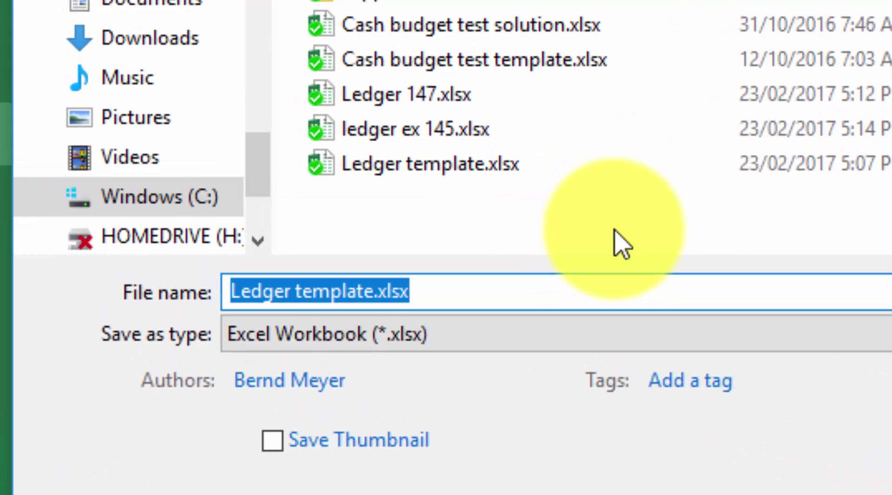
{"action": "type", "text": "Ex149"}
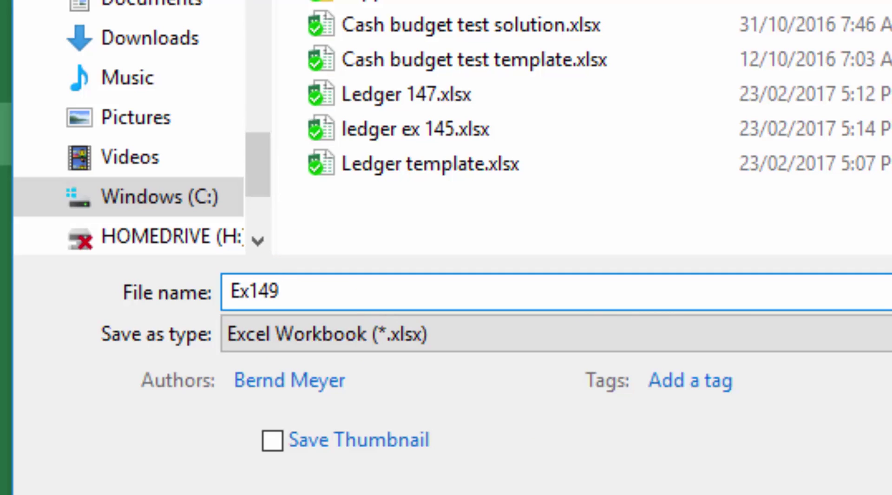
{"action": "type", "text": "ledgers"}
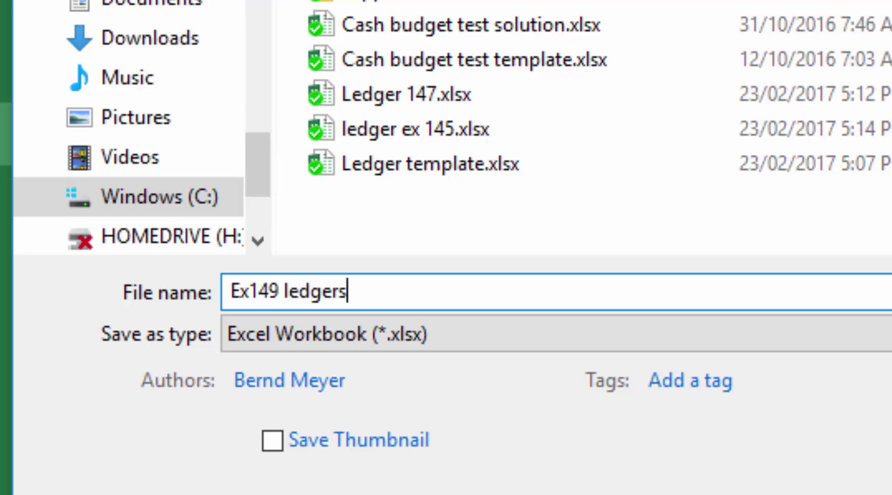
{"action": "key", "text": "Return"}
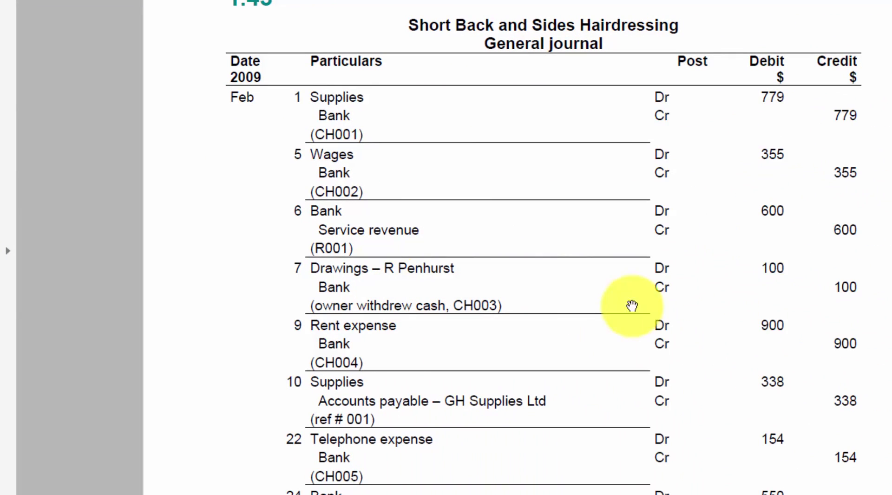
Step: Type 'Drawings' in J11 and merge-centre it across H11:M11
{"action": "key", "text": "alt+Tab"}
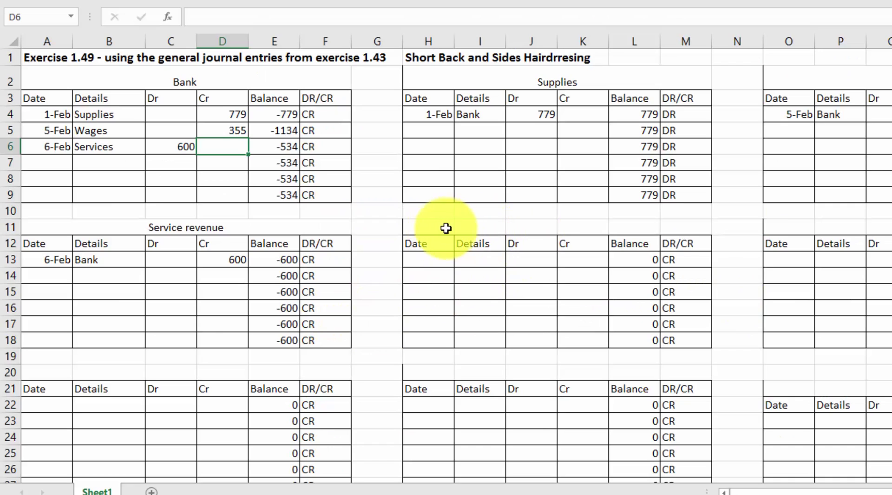
{"action": "left_click", "coordinate": [525, 228]}
{"action": "type", "text": "De"}
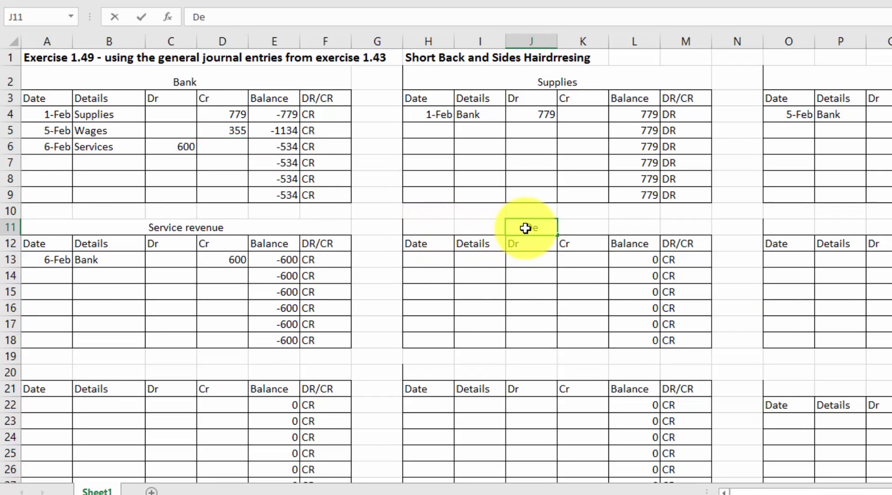
{"action": "key", "text": "BackSpace"}
{"action": "type", "text": "rawings"}
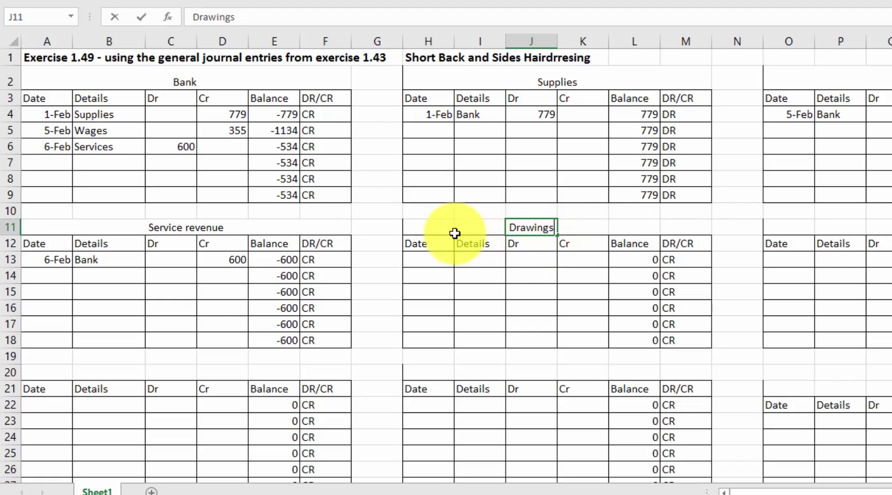
{"action": "left_click_drag", "start_coordinate": [425, 225], "coordinate": [683, 228]}
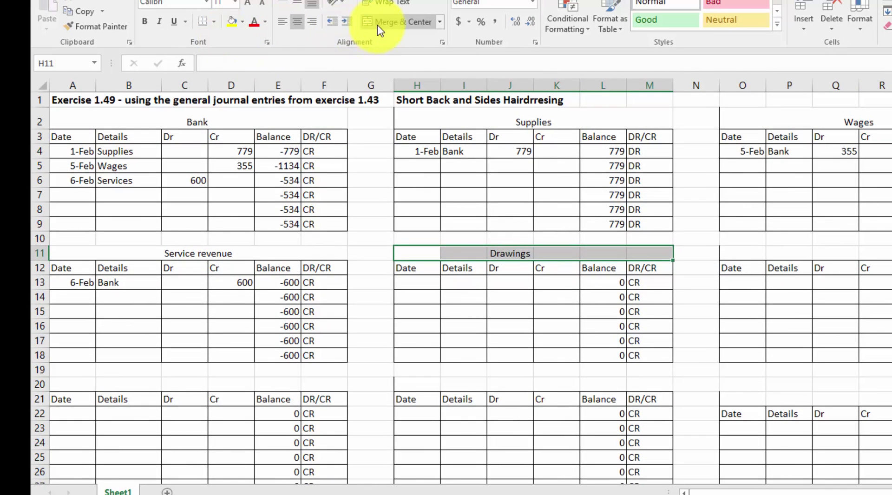
{"action": "left_click", "coordinate": [388, 21]}
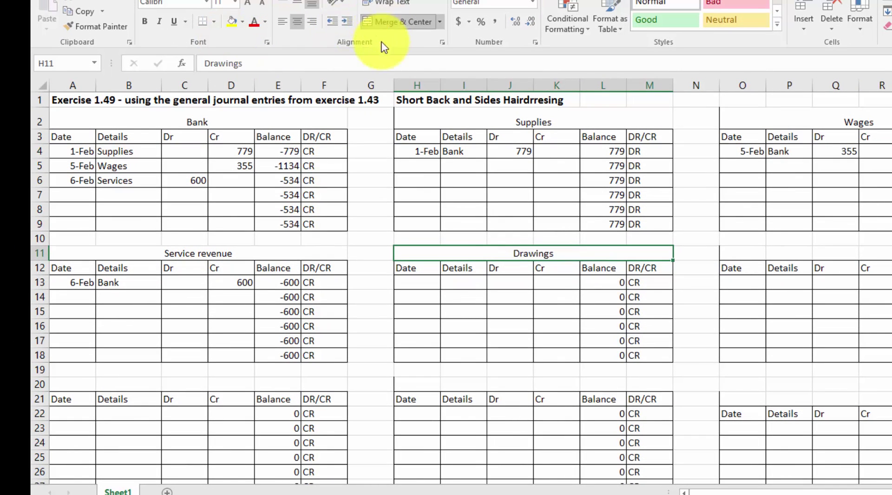
Step: Enter 7/2, Bank and a 100 debit as the first Drawings ledger line
{"action": "left_click", "coordinate": [421, 282]}
{"action": "key", "text": "alt+Tab"}
{"action": "key", "text": "alt+Tab"}
{"action": "type", "text": "7/2"}
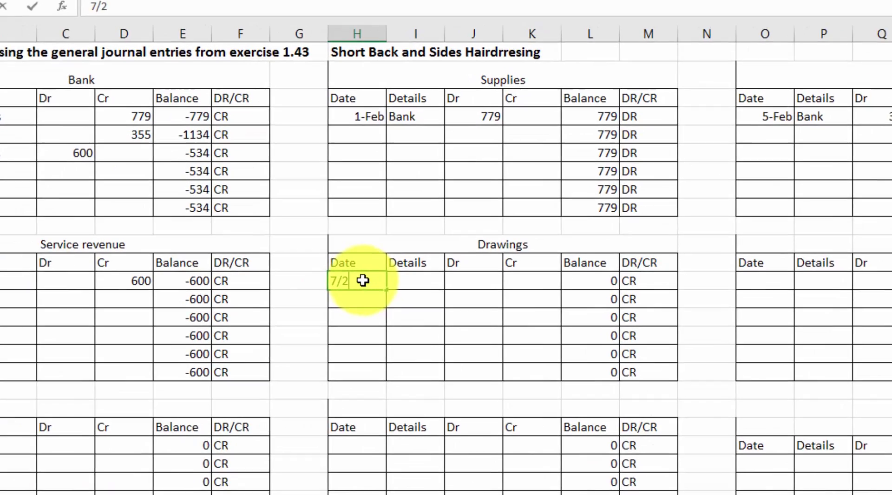
{"action": "key", "text": "Tab"}
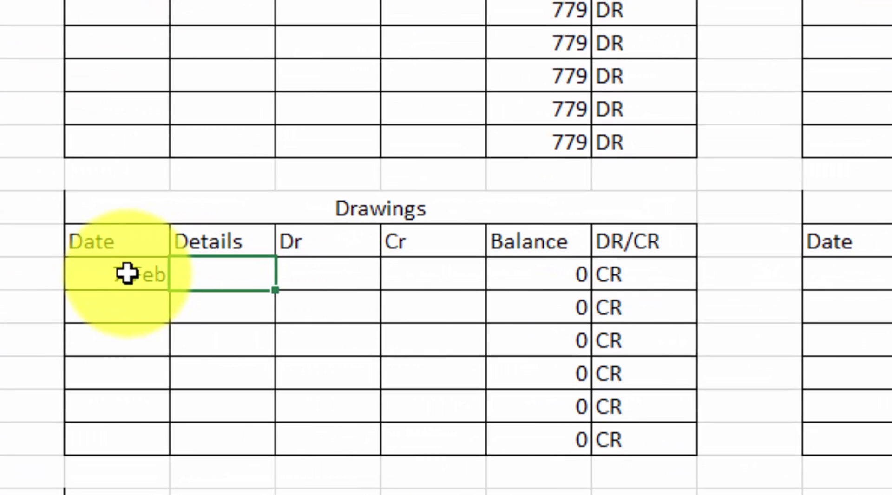
{"action": "type", "text": "Bank"}
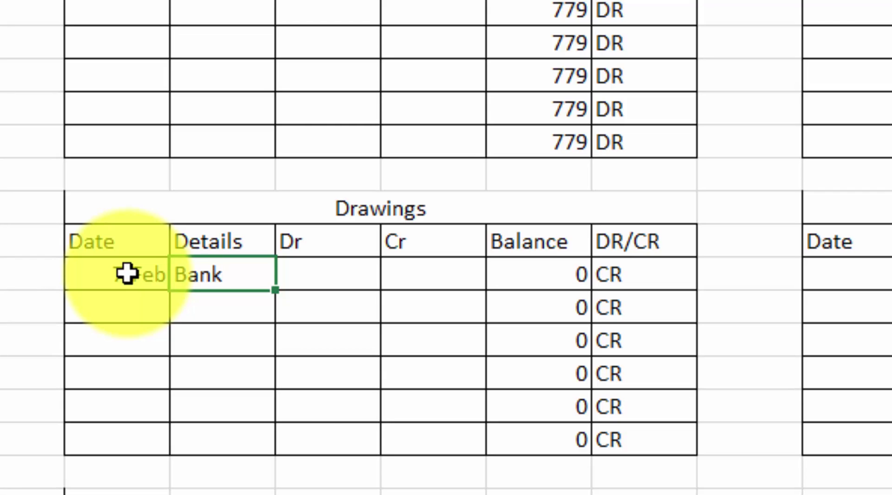
{"action": "key", "text": "Tab"}
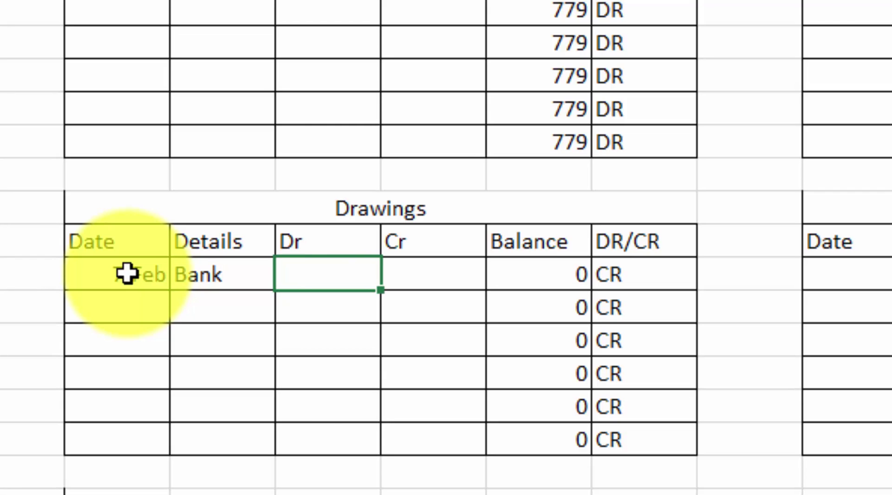
{"action": "type", "text": "100"}
{"action": "key", "text": "Return"}
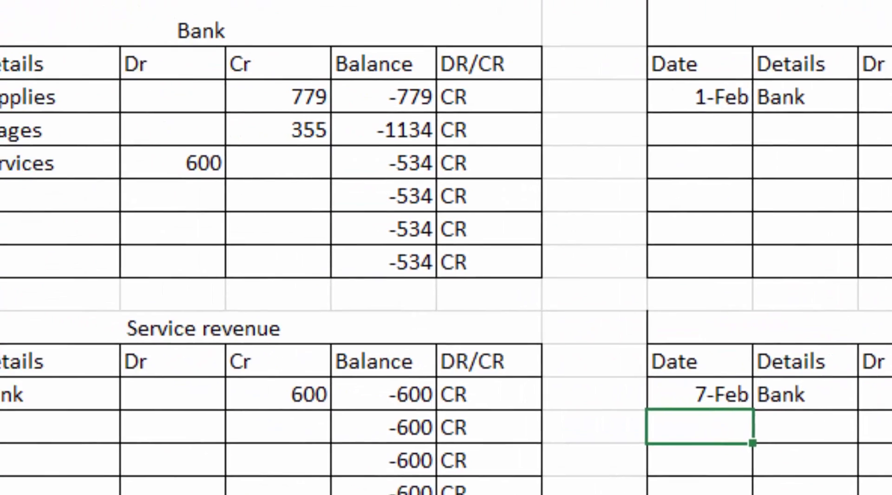
Step: Post the 7-Feb Drawings credit of 100 in the Bank ledger, then return to the journal PDF
{"action": "left_click", "coordinate": [98, 228]}
{"action": "type", "text": "7/2"}
{"action": "key", "text": "Tab"}
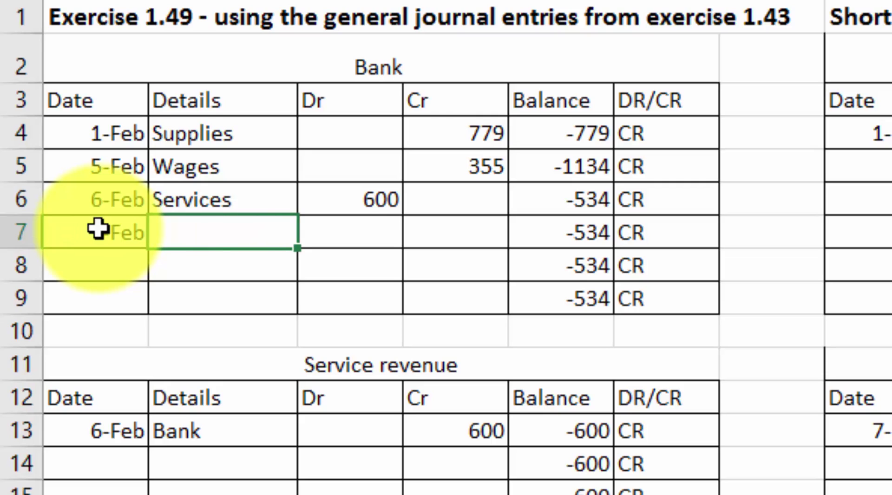
{"action": "type", "text": "Drawings"}
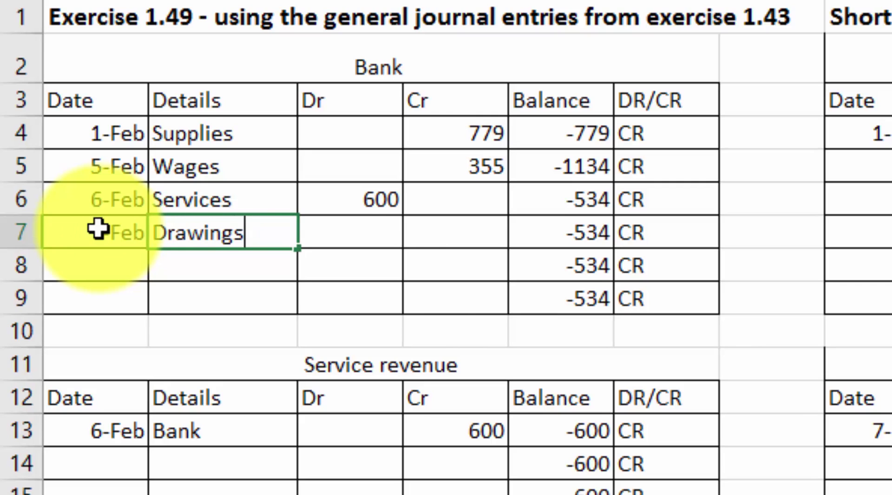
{"action": "key", "text": "Tab"}
{"action": "key", "text": "Tab"}
{"action": "type", "text": "100"}
{"action": "key", "text": "Return"}
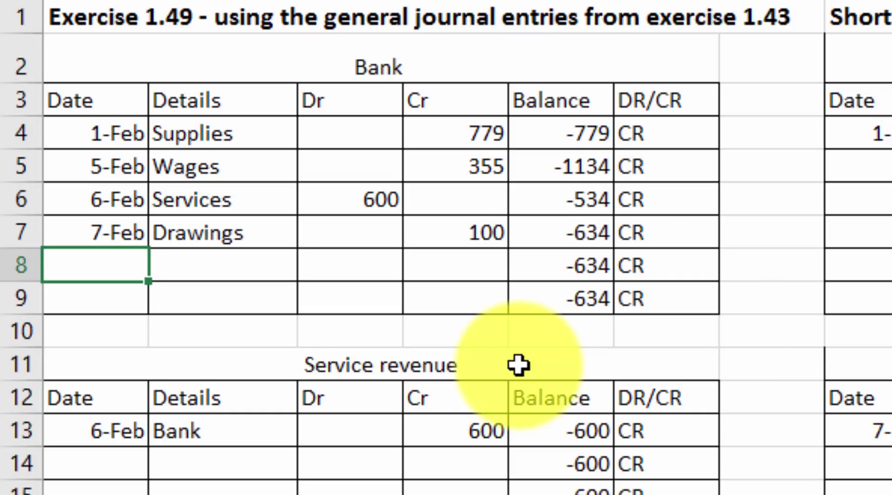
{"action": "key", "text": "alt+Tab"}
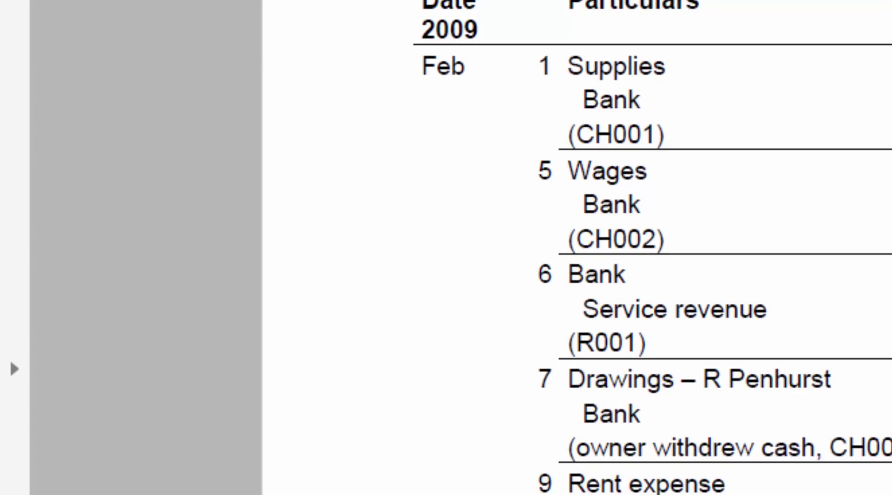
{"action": "scroll", "coordinate": [657, 234], "scroll_direction": "down", "scroll_amount": 2}
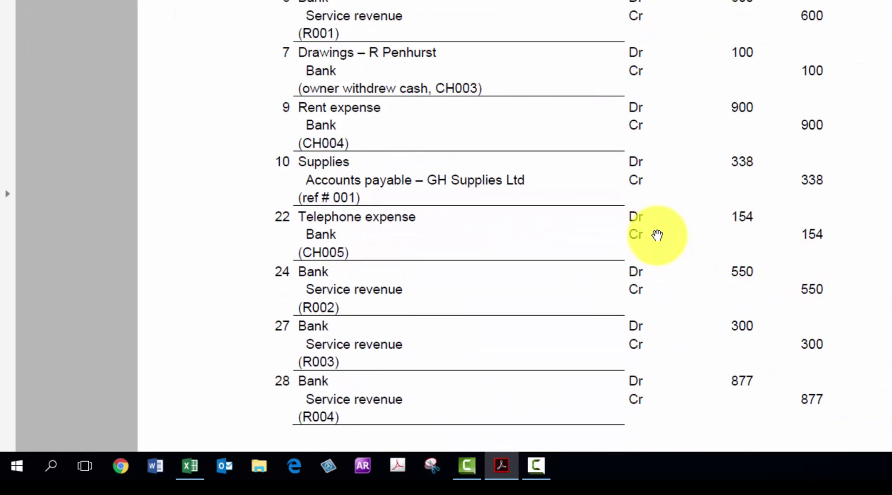
{"action": "scroll", "coordinate": [657, 236], "scroll_direction": "down", "scroll_amount": 3}
{"action": "scroll", "coordinate": [657, 236], "scroll_direction": "up", "scroll_amount": 2}
{"action": "scroll", "coordinate": [656, 235], "scroll_direction": "up", "scroll_amount": 2}
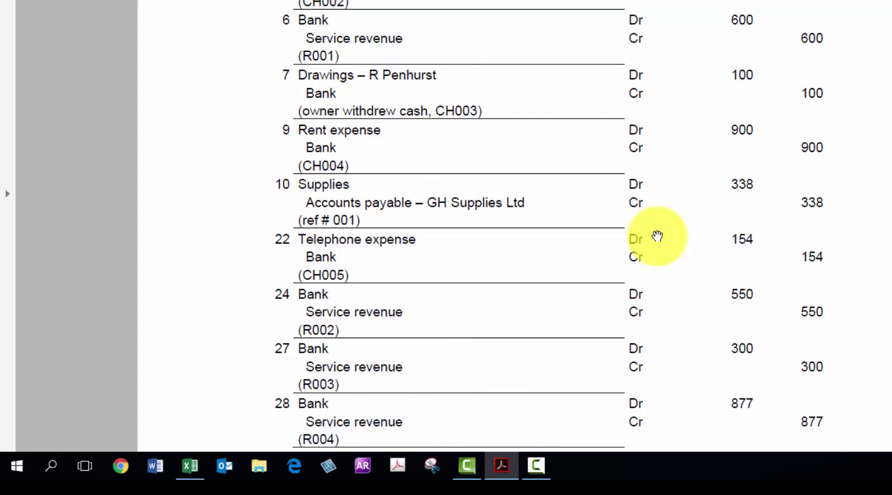